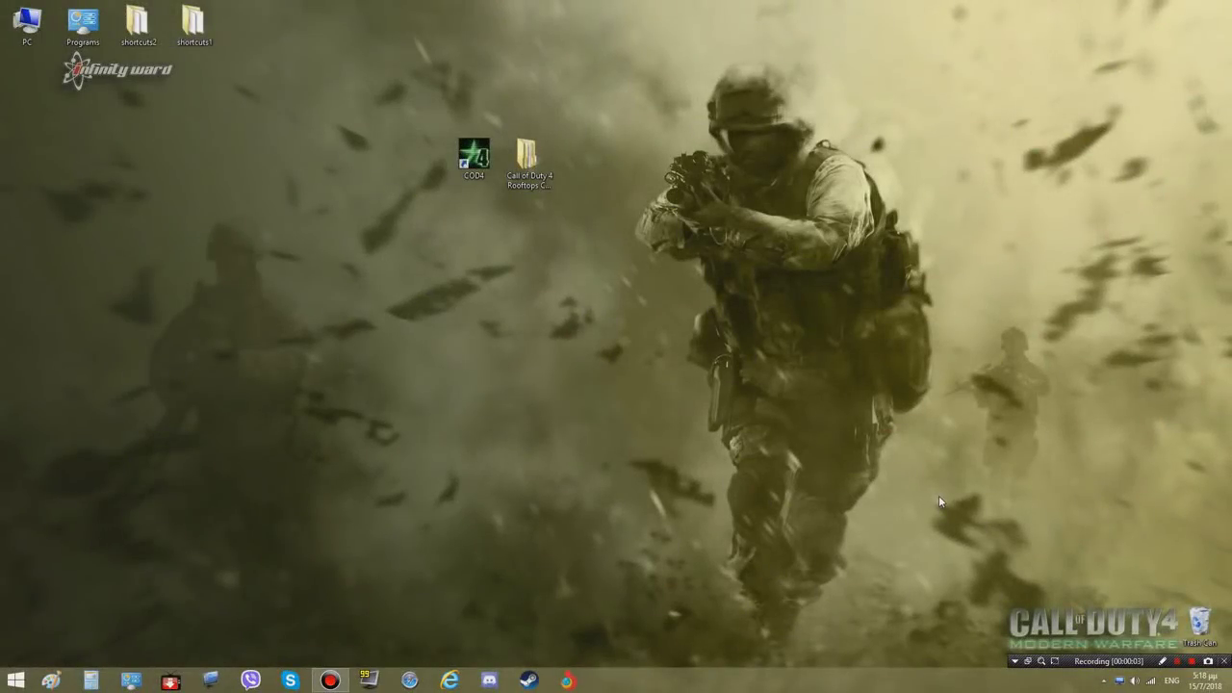
Browse into the Rooftops Campaign Main Release folders and open its Read Me.txt
click(545, 185)
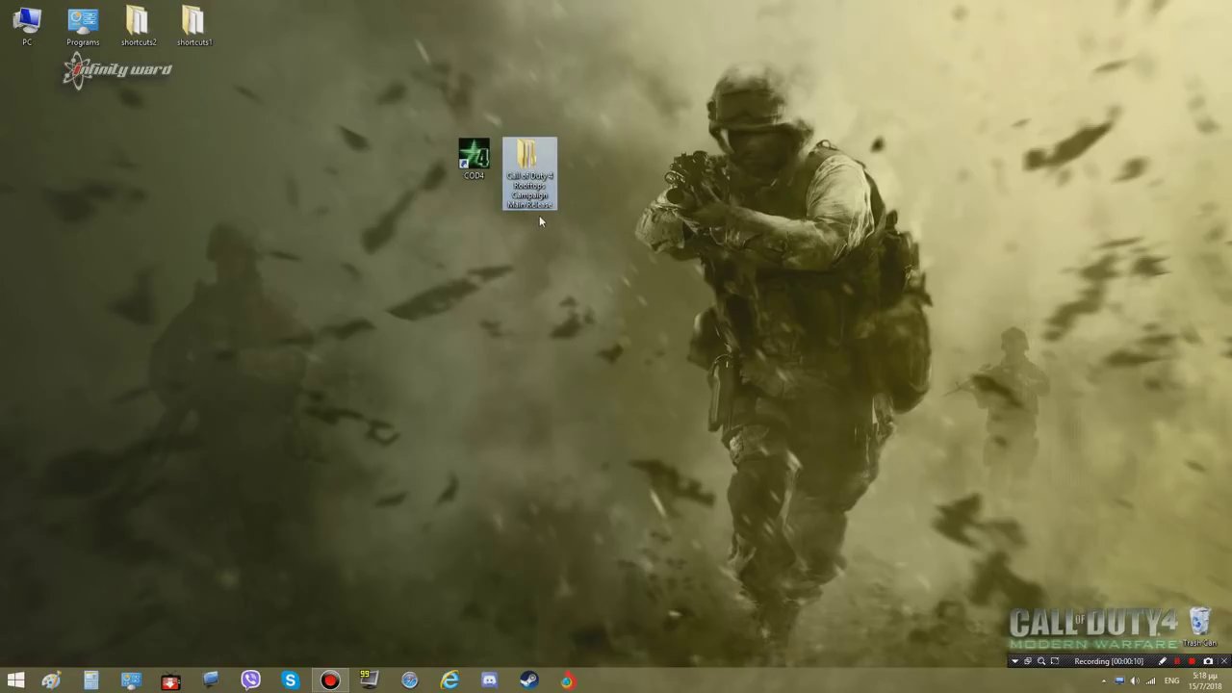
click(540, 220)
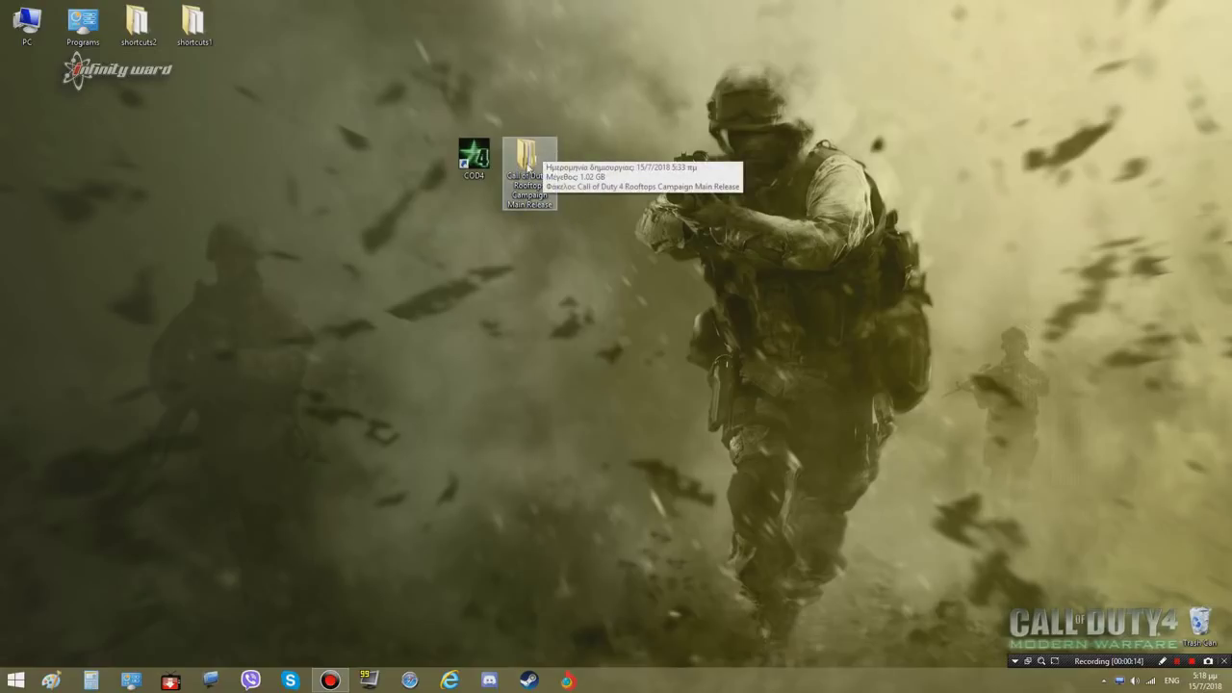
double_click(555, 180)
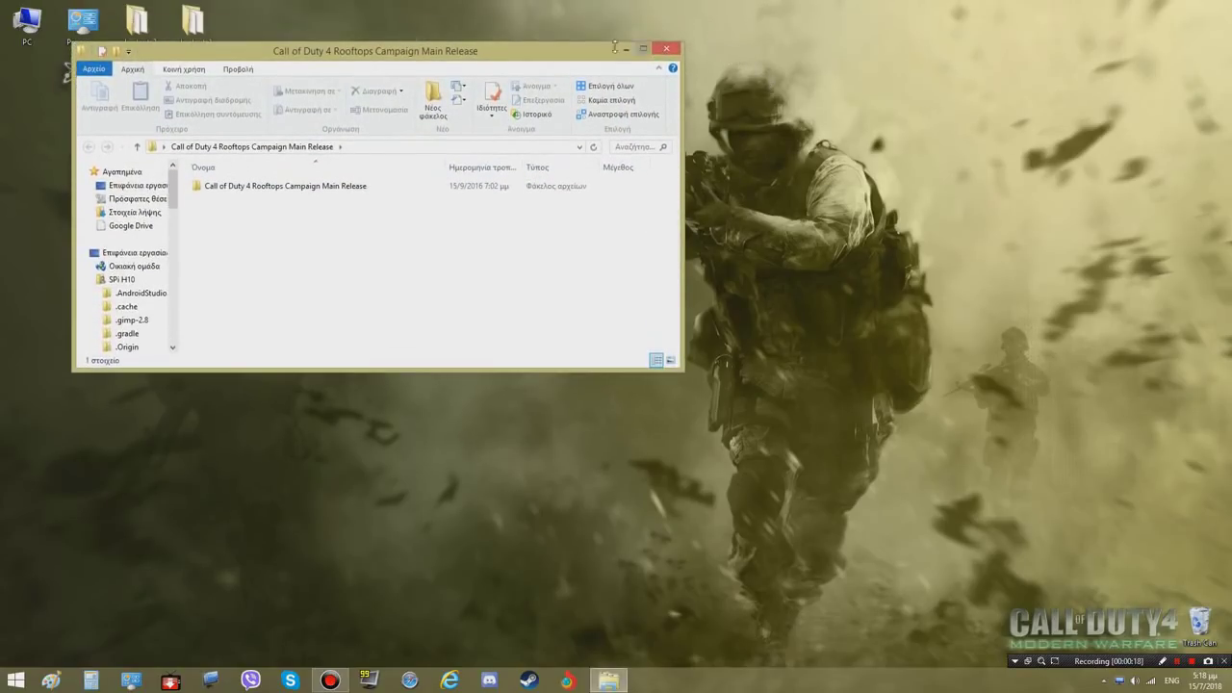
double_click(828, 348)
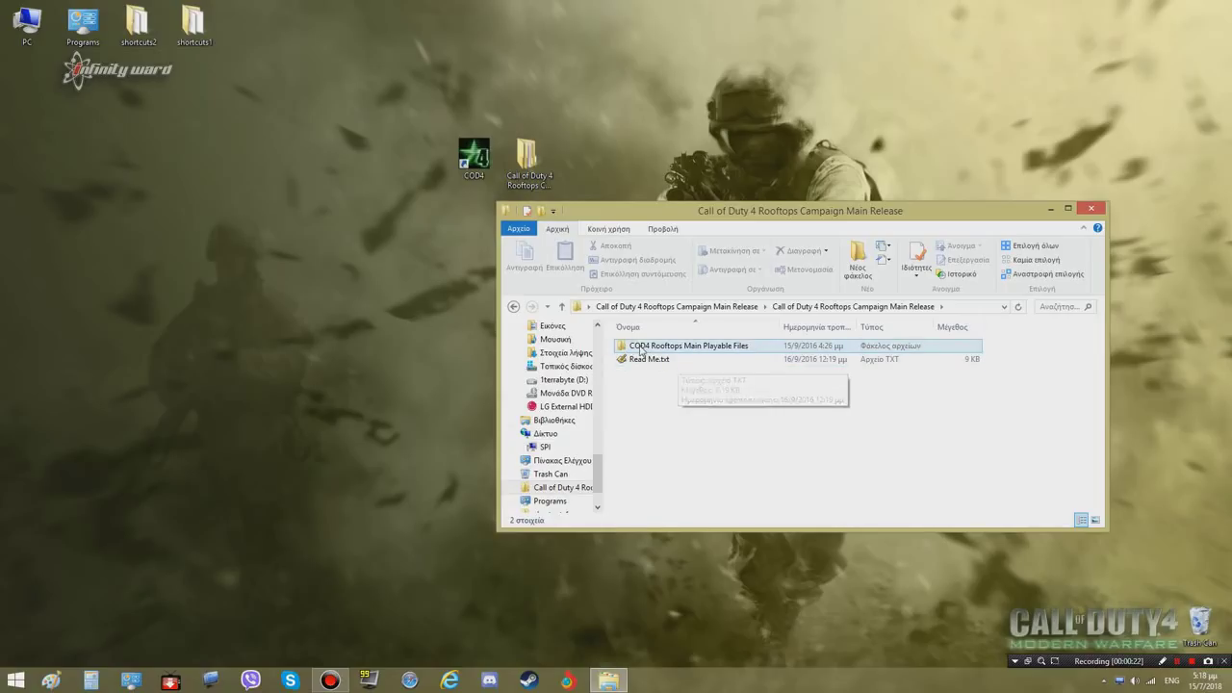
double_click(743, 352)
click(513, 306)
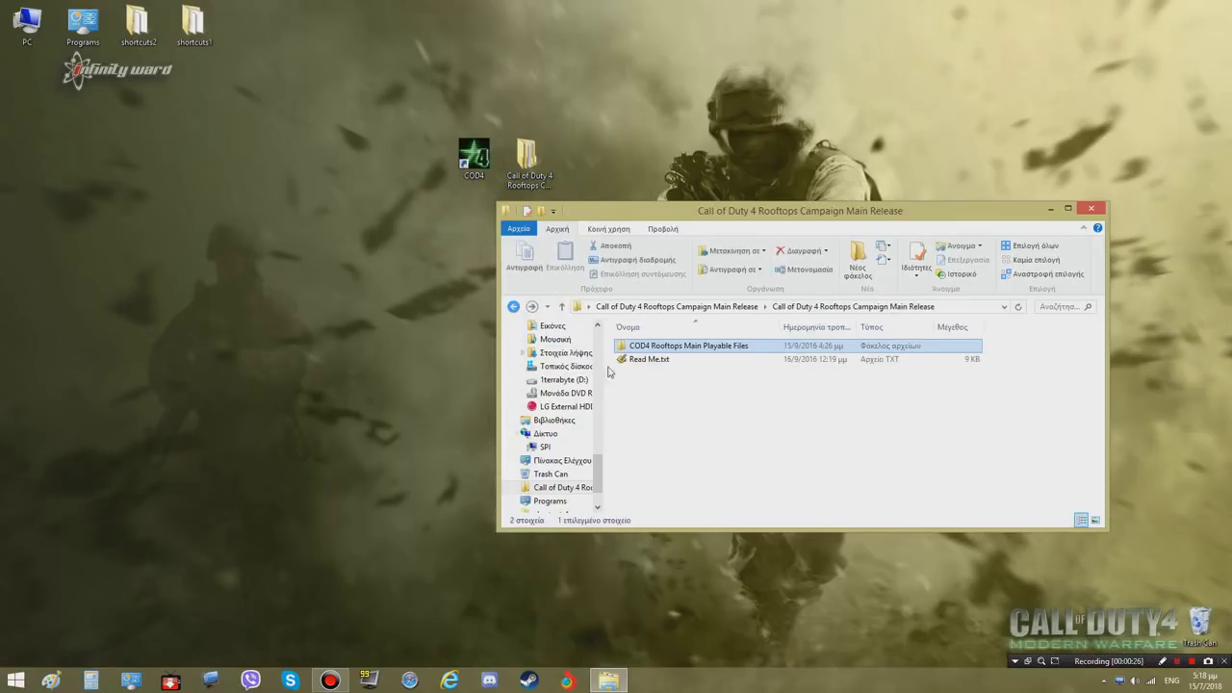
double_click(667, 361)
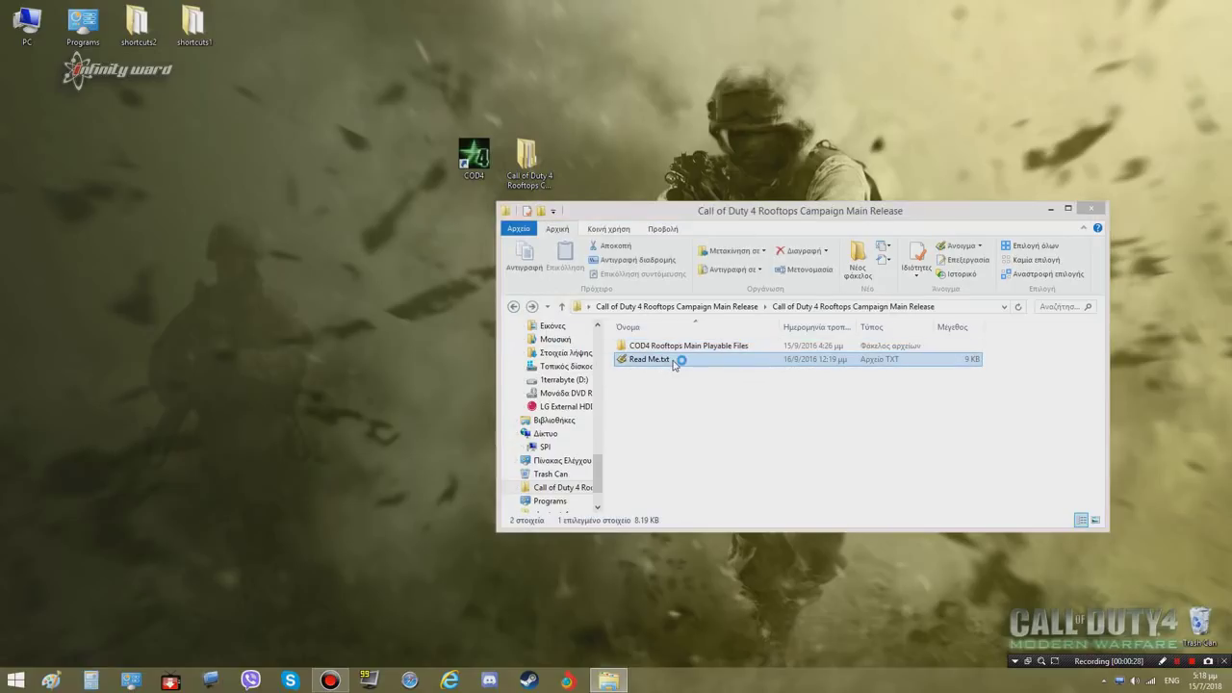
Dock the Read Me on the right half, scroll to Installation and widen the window
key(super+Right)
scroll(876, 389, down, 15)
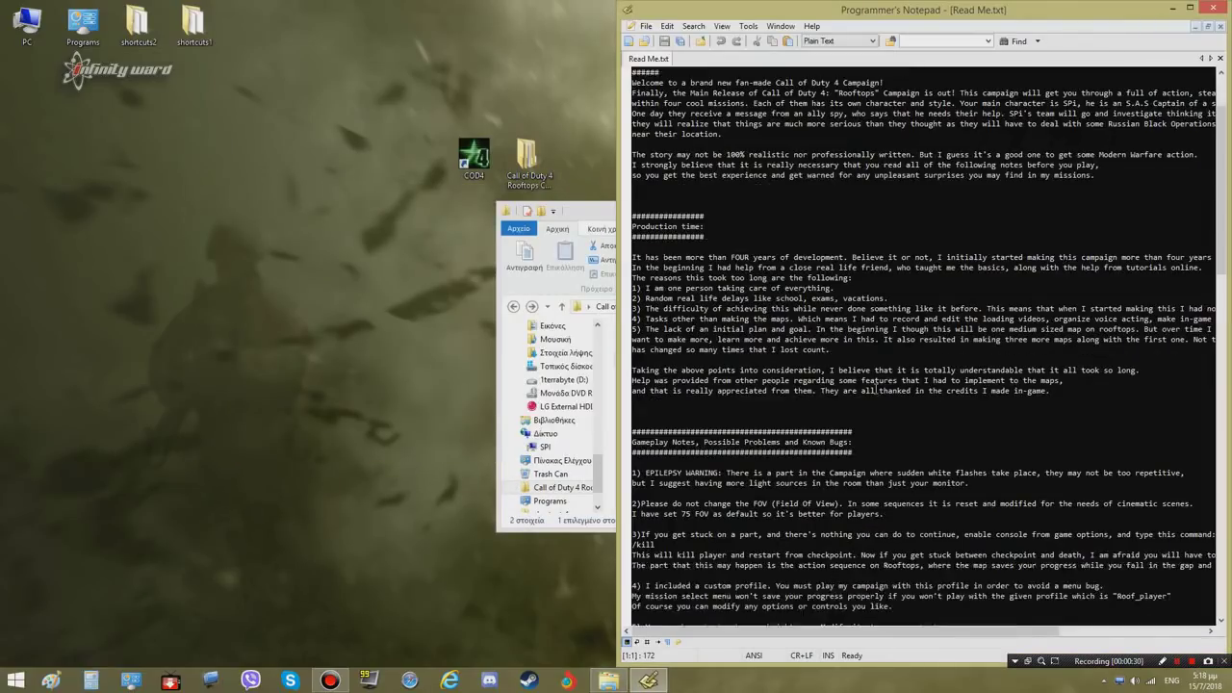
scroll(876, 389, down, 7)
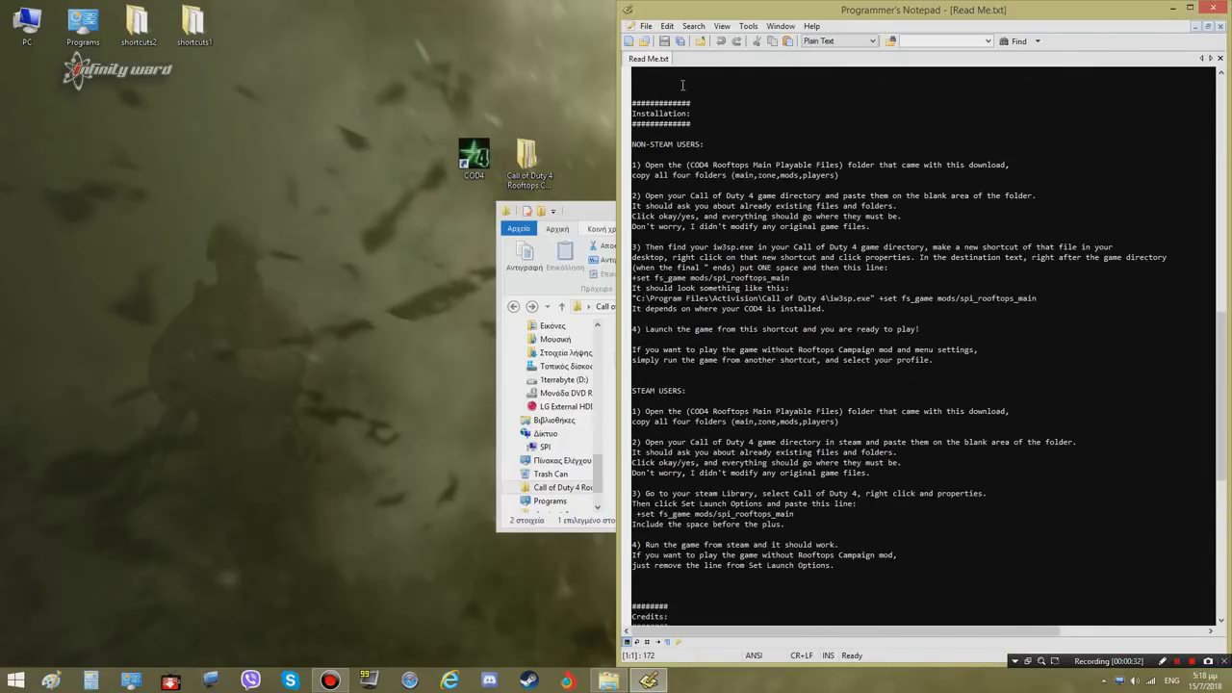
scroll(742, 405, down, 13)
scroll(743, 405, up, 13)
drag(618, 479, 573, 477)
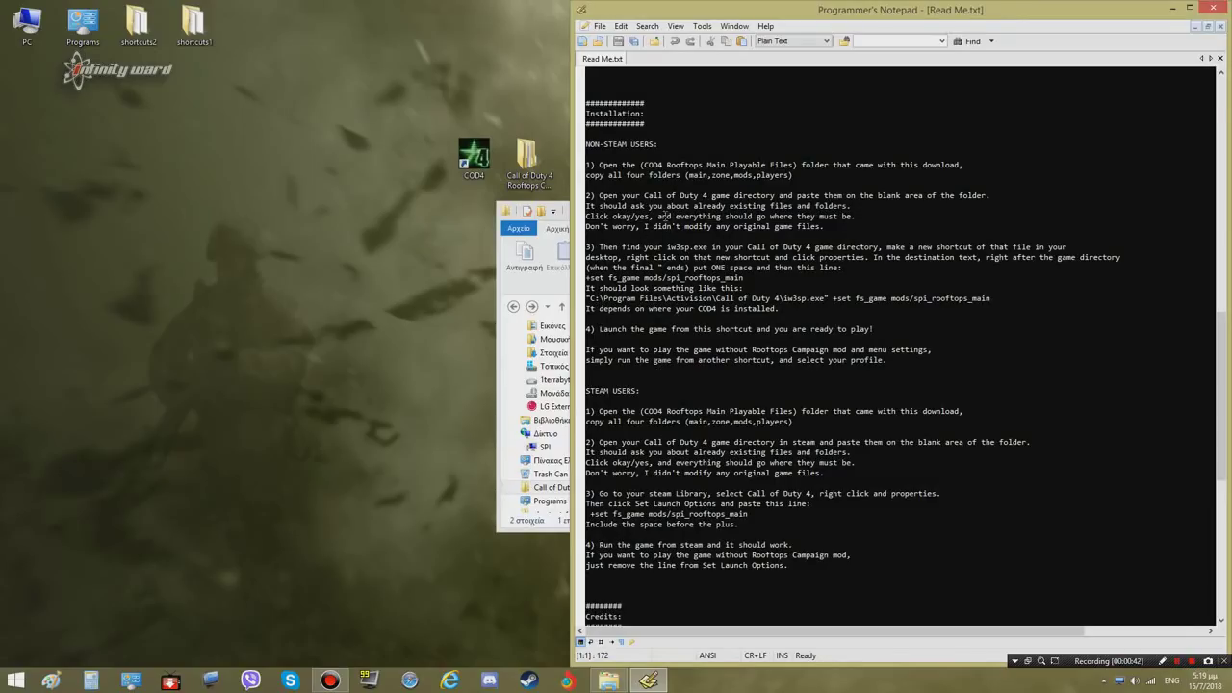
Highlight the NON-STEAM USERS and STEAM USERS installation instructions in the Read Me
click(668, 143)
drag(668, 143, 585, 145)
click(665, 144)
click(614, 381)
drag(614, 381, 617, 575)
key(Escape)
drag(638, 374, 607, 252)
click(664, 287)
drag(636, 569, 603, 493)
click(603, 493)
Open the Main Playable Files folder on the left and select main, mods, players and zone
scroll(674, 355, up, 1)
drag(600, 196, 761, 197)
click(762, 196)
click(583, 208)
drag(583, 208, 164, 210)
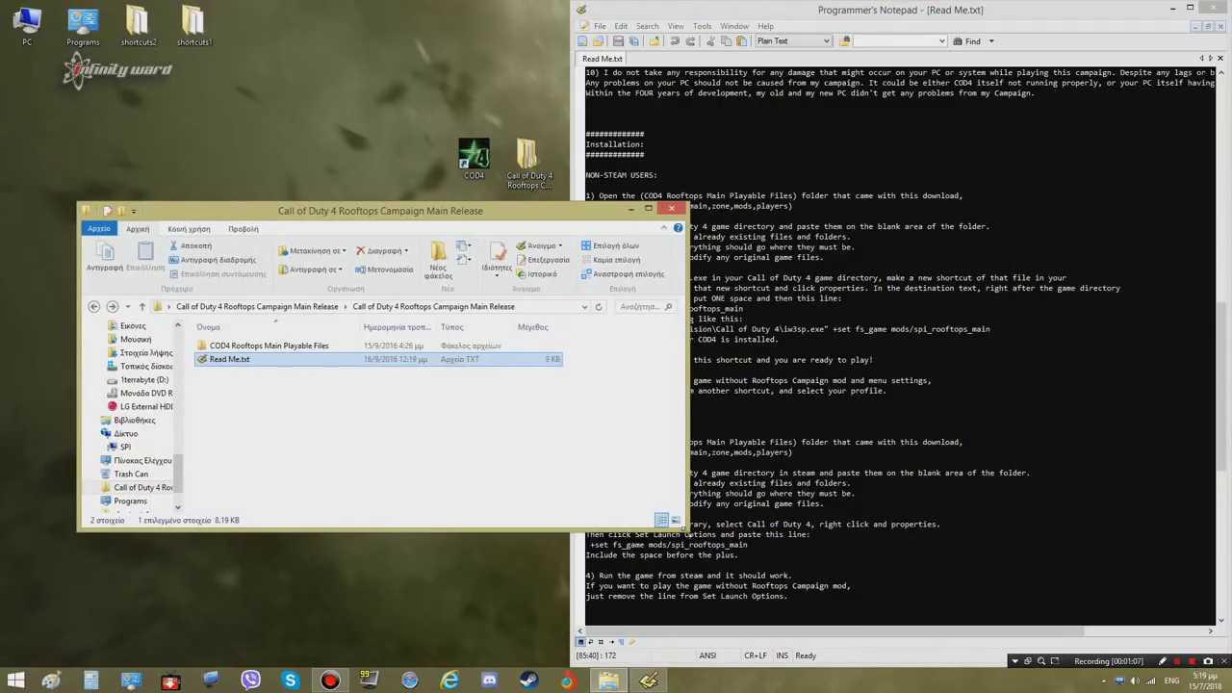
drag(686, 532, 487, 589)
double_click(251, 346)
drag(263, 458, 231, 329)
click(729, 201)
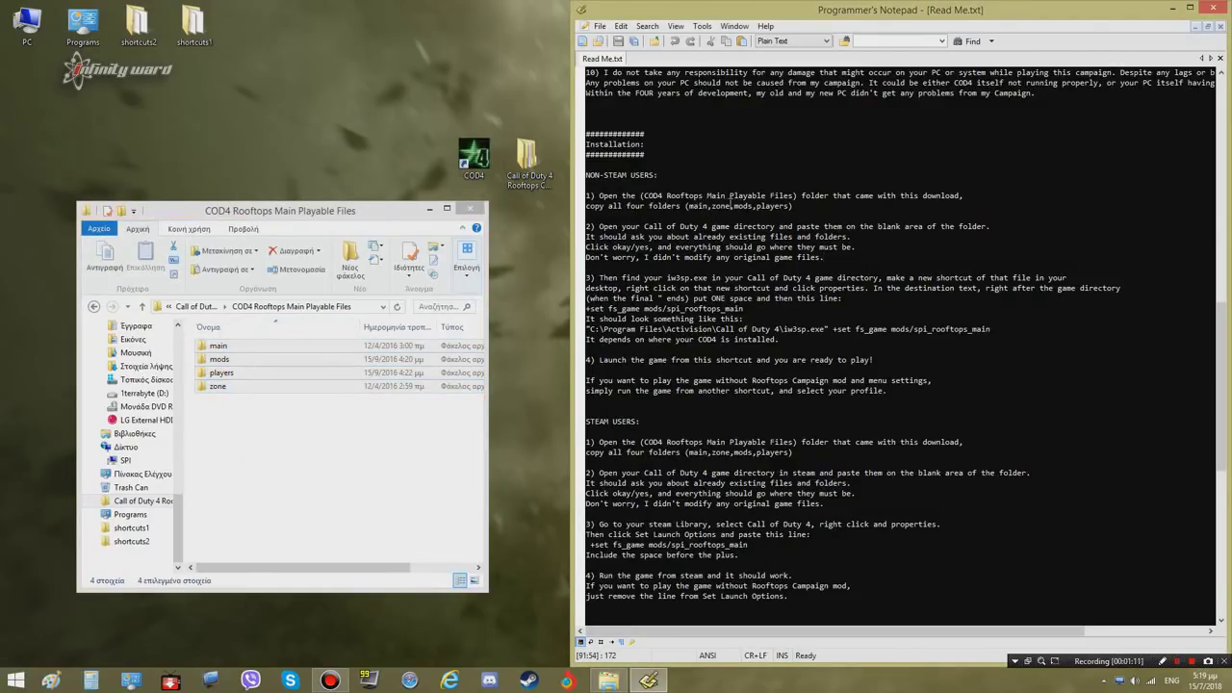
Copy the four mod folders into the Call of Duty 4 OLD folder, replacing existing files
key(alt+Tab)
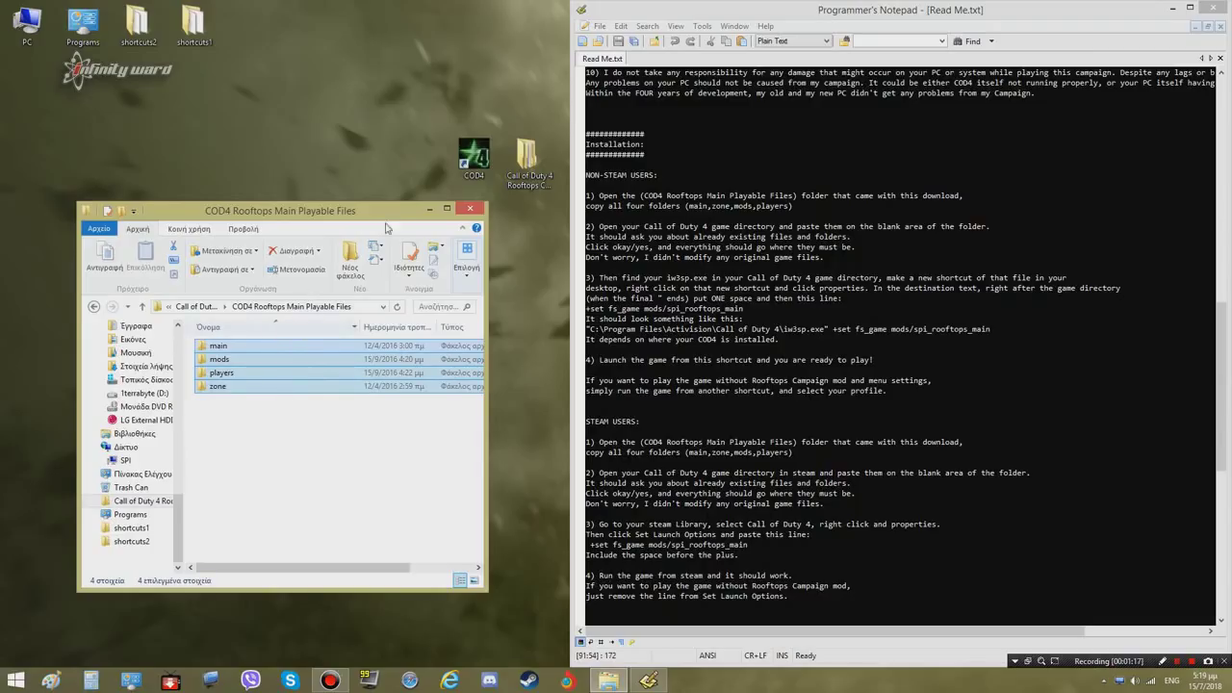
click(481, 173)
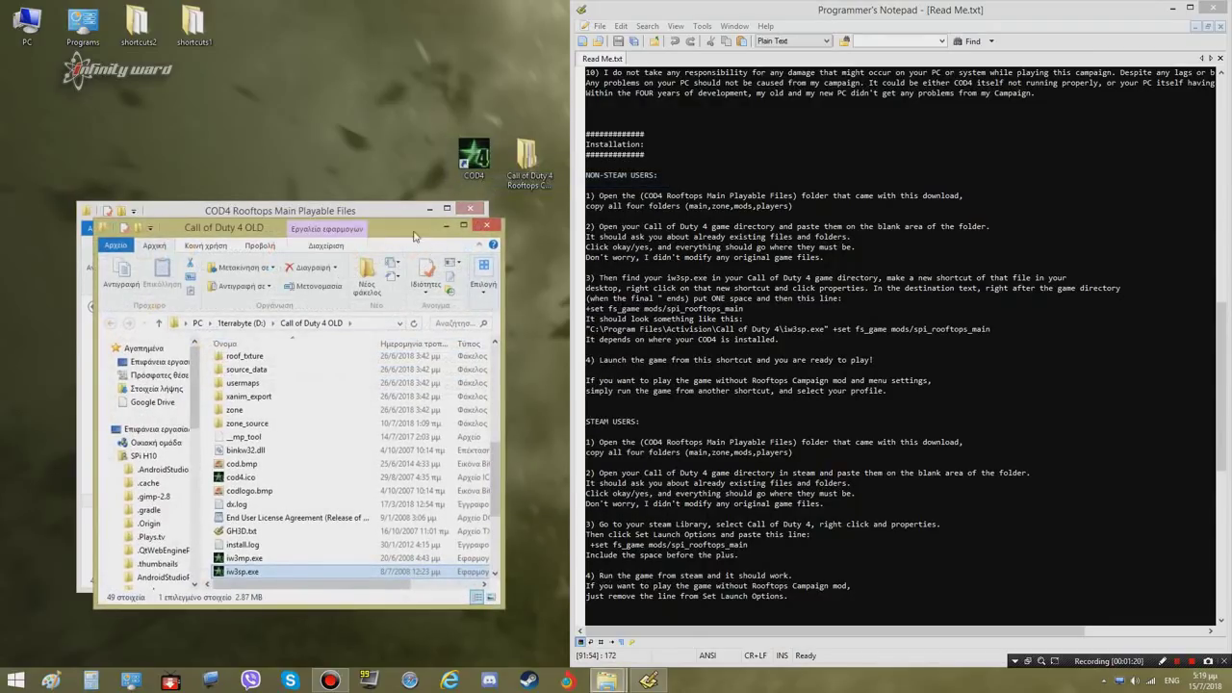
drag(541, 375, 746, 375)
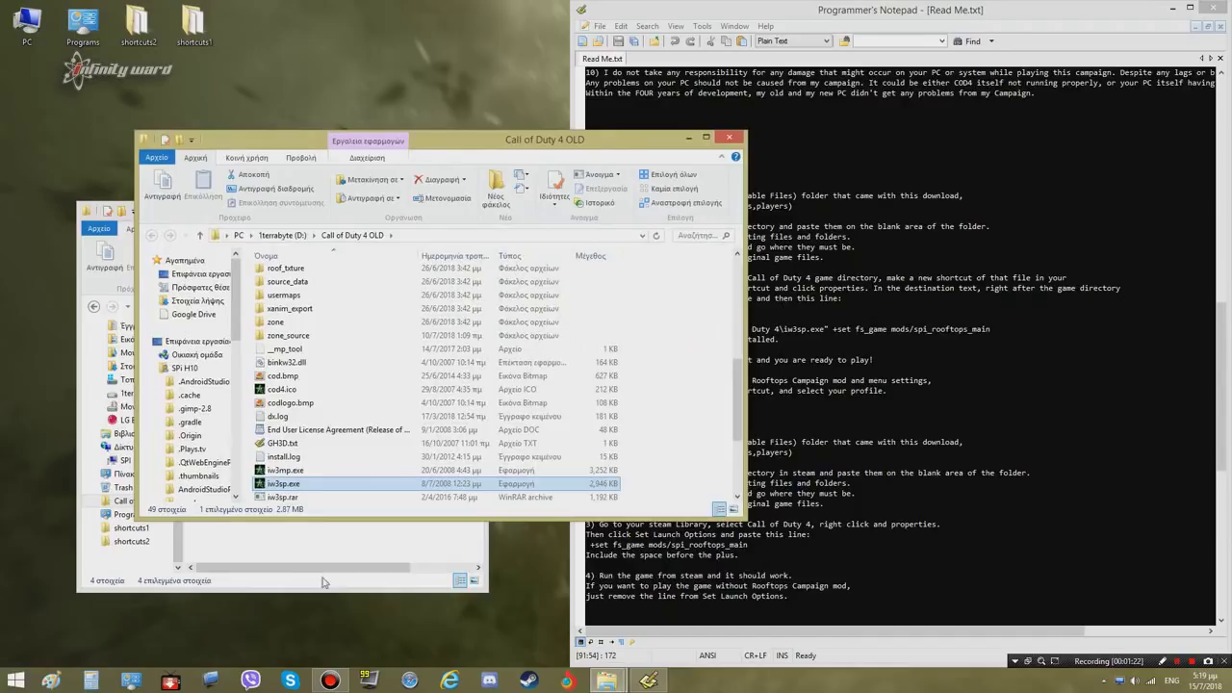
click(332, 539)
key(ctrl+a)
key(ctrl+c)
click(549, 336)
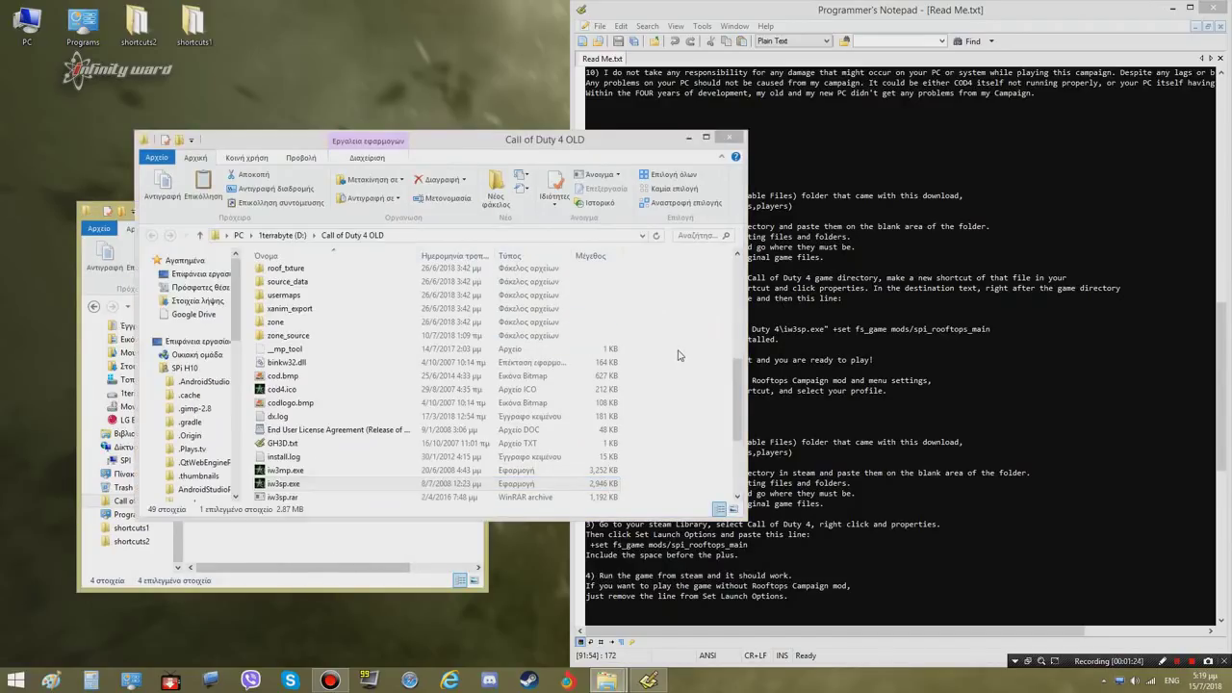
key(ctrl+v)
click(549, 238)
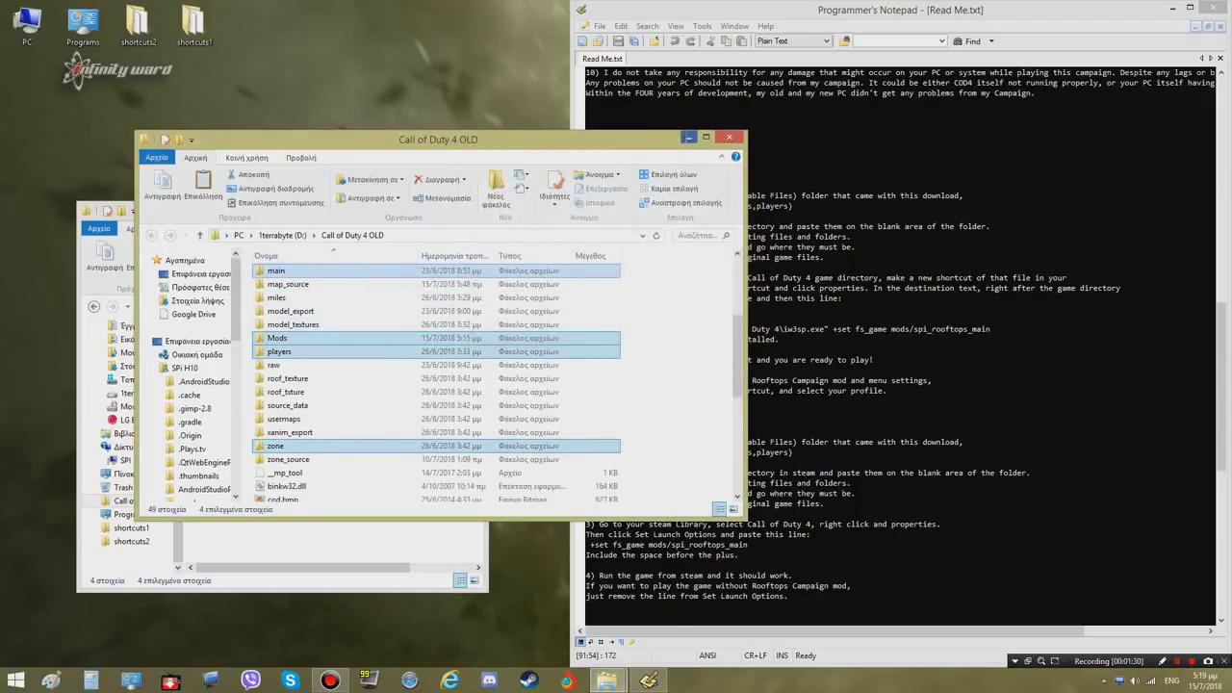
click(686, 140)
Read installation steps 2 and 3 about creating an iw3sp.exe shortcut
drag(621, 231, 826, 258)
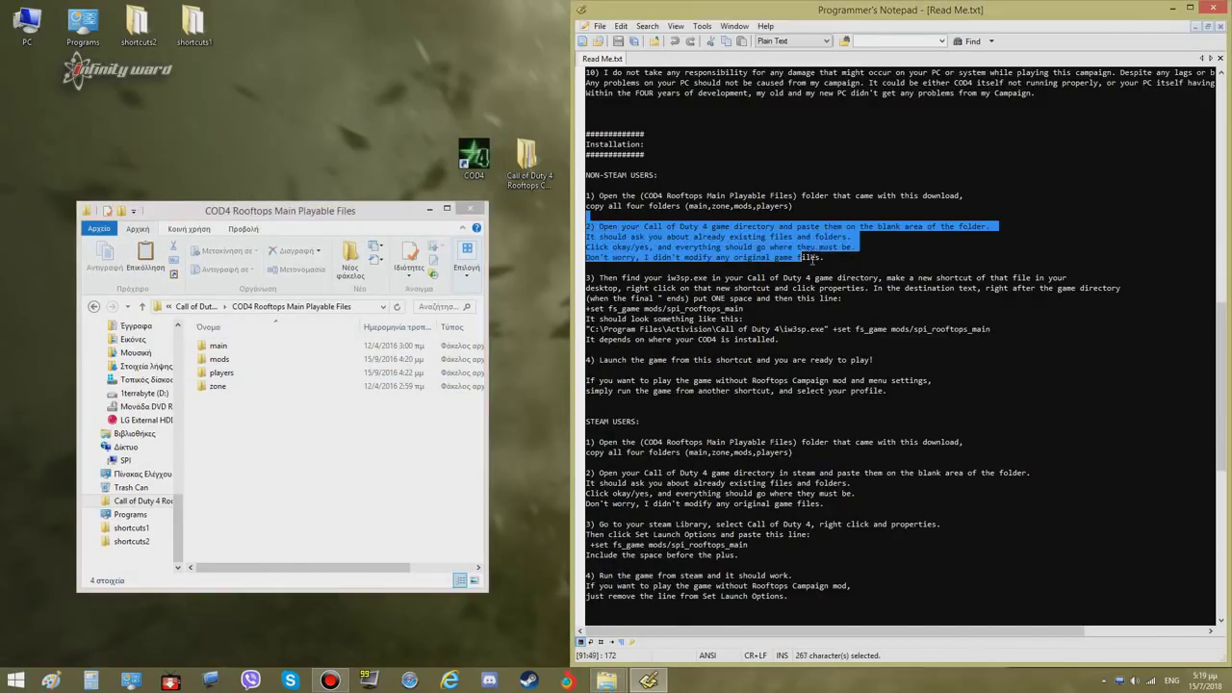
click(838, 267)
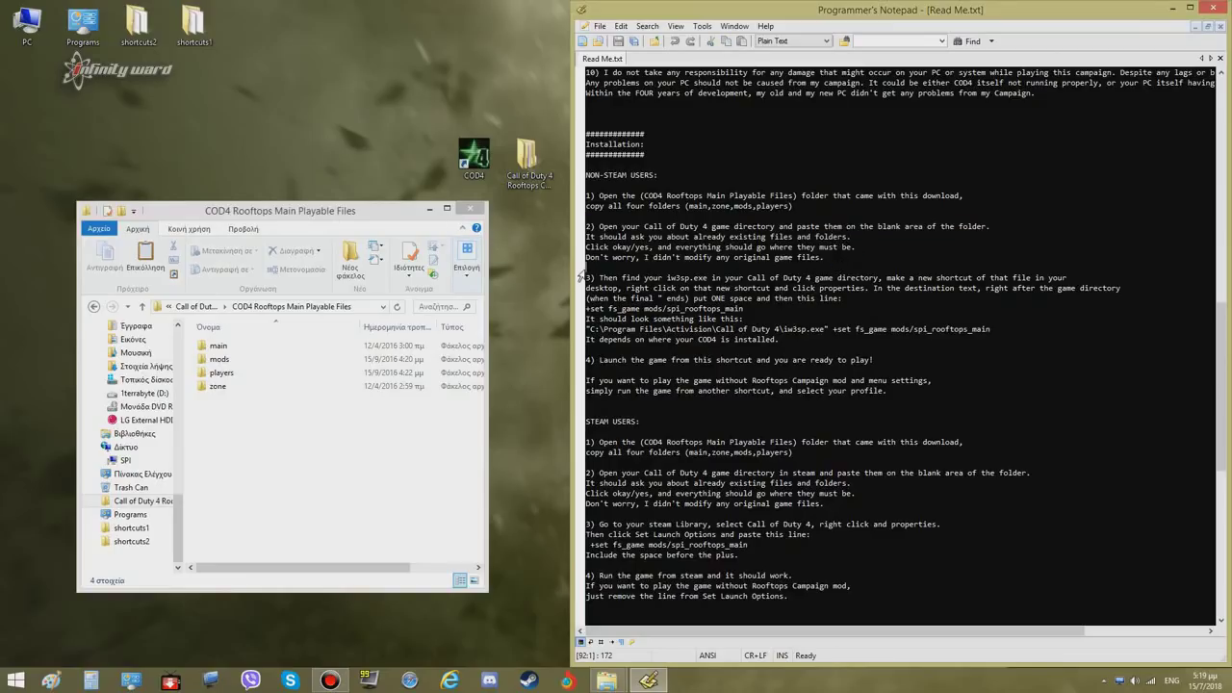
mouse_move(581, 277)
mouse_down()
mouse_move(837, 317)
mouse_move(826, 349)
mouse_up()
click(826, 349)
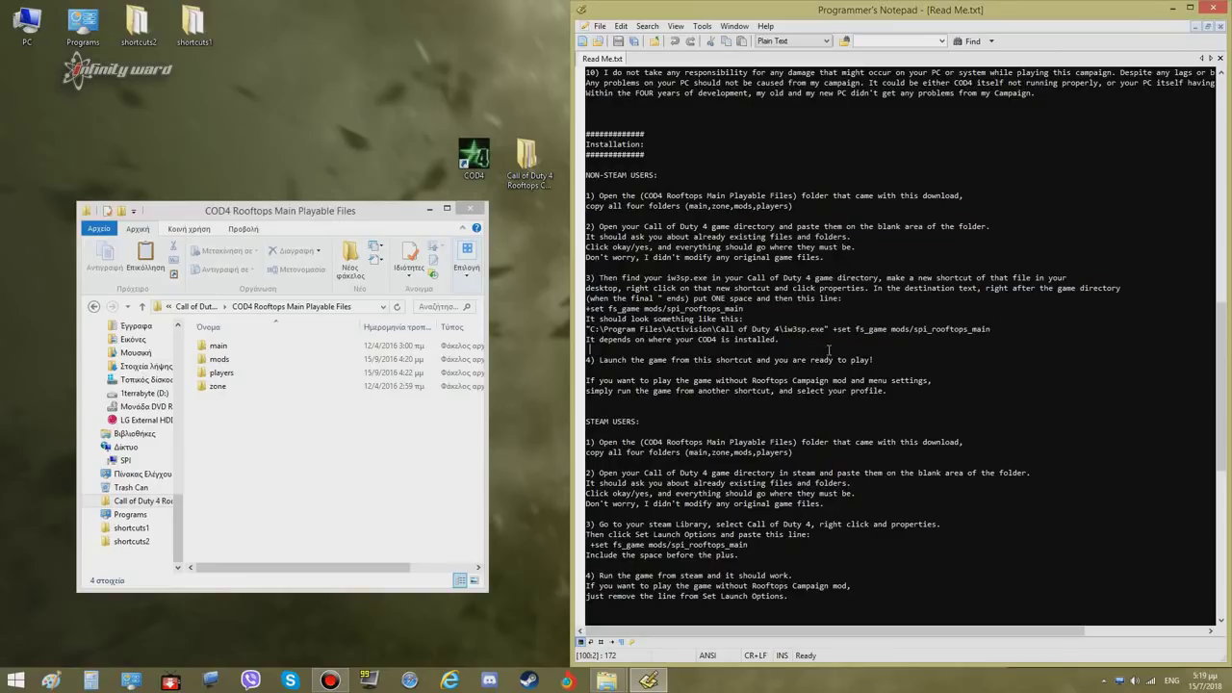
drag(667, 278, 695, 278)
click(715, 287)
Confirm the COD4 desktop shortcut points to the game folder, then close that folder
click(430, 209)
right_click(470, 169)
click(491, 188)
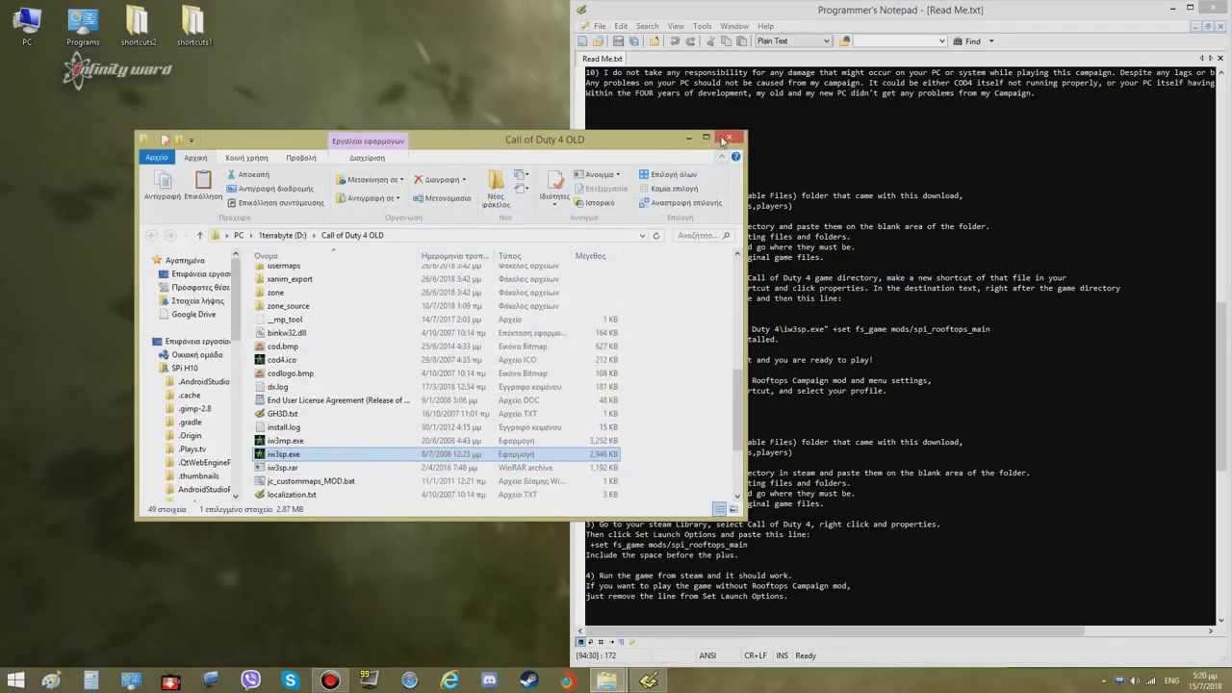
click(729, 138)
click(470, 199)
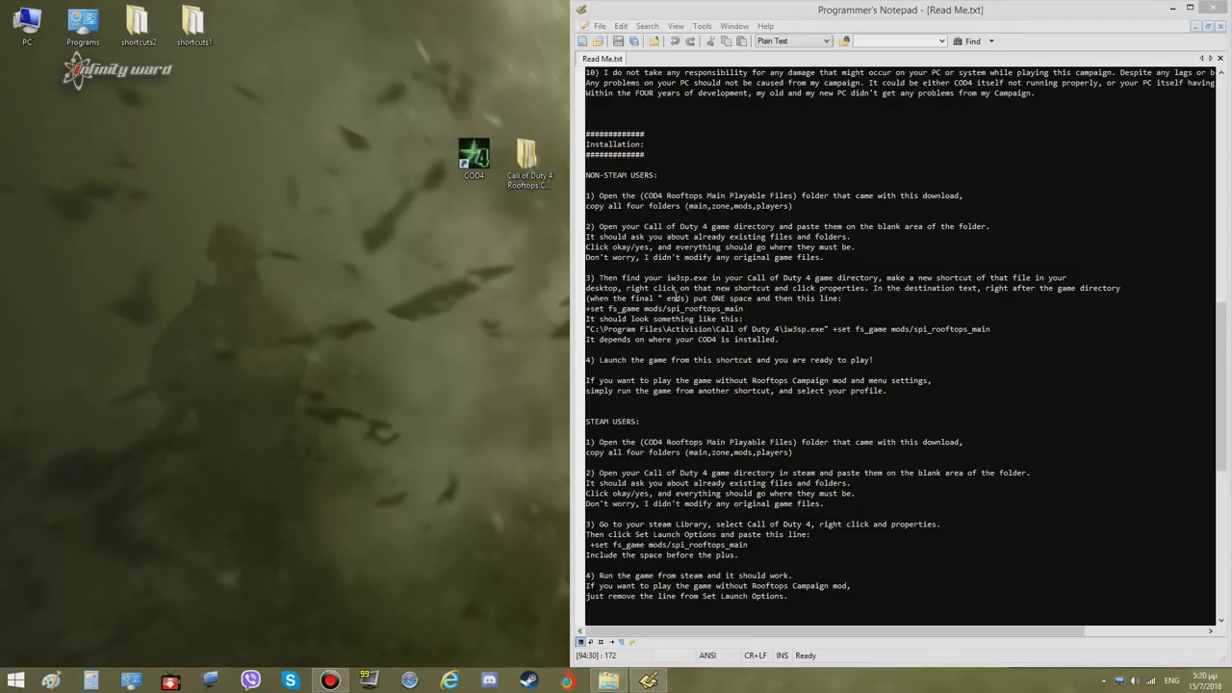
Copy the '+set fs_game mods/spi_rooftops_main' line and open the COD4 shortcut's properties
drag(743, 308, 585, 309)
right_click(470, 164)
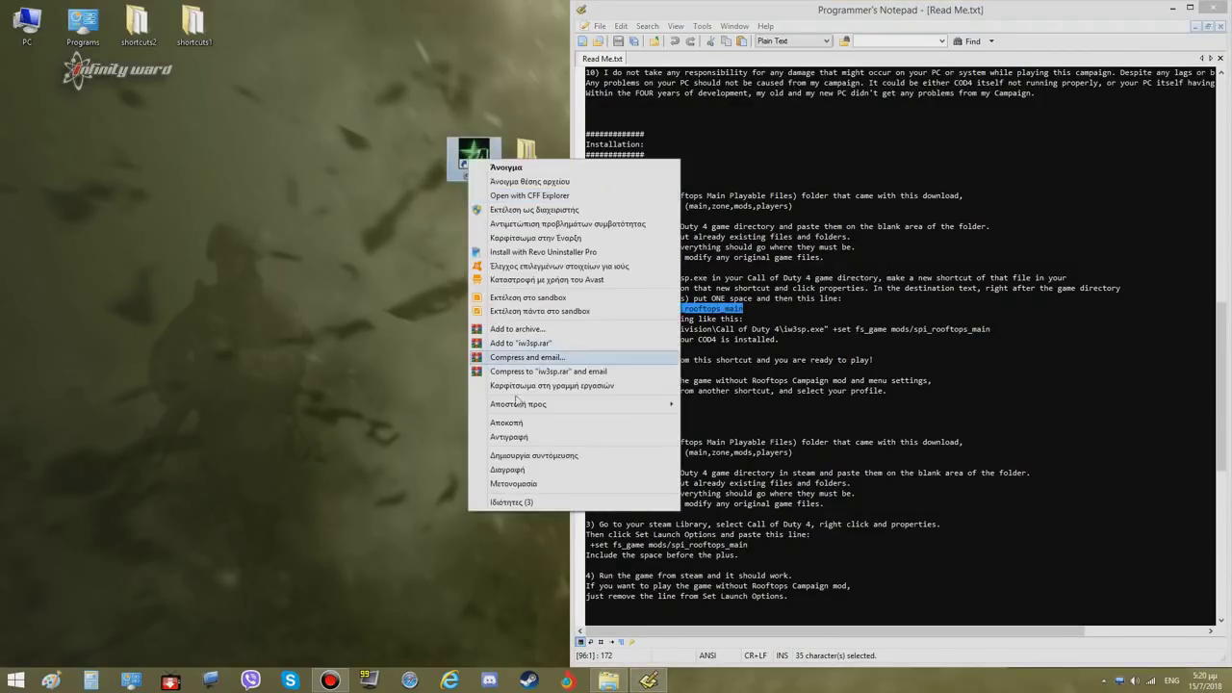
click(510, 580)
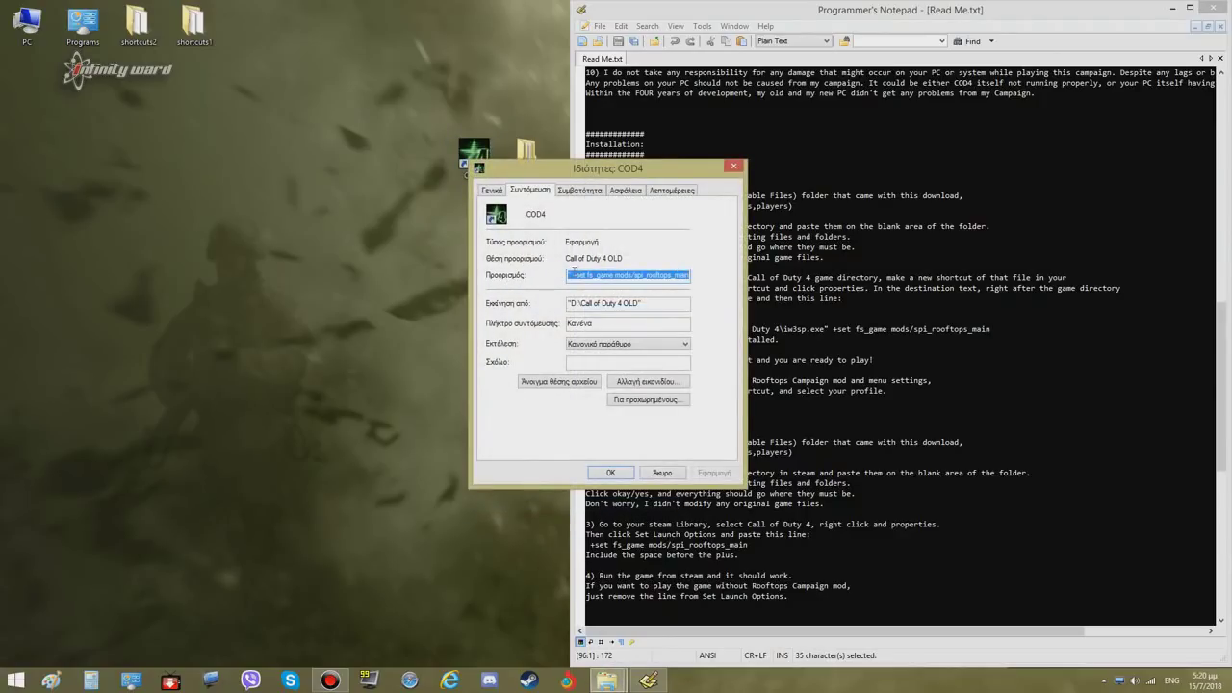
click(573, 274)
key(ctrl+a)
text(")
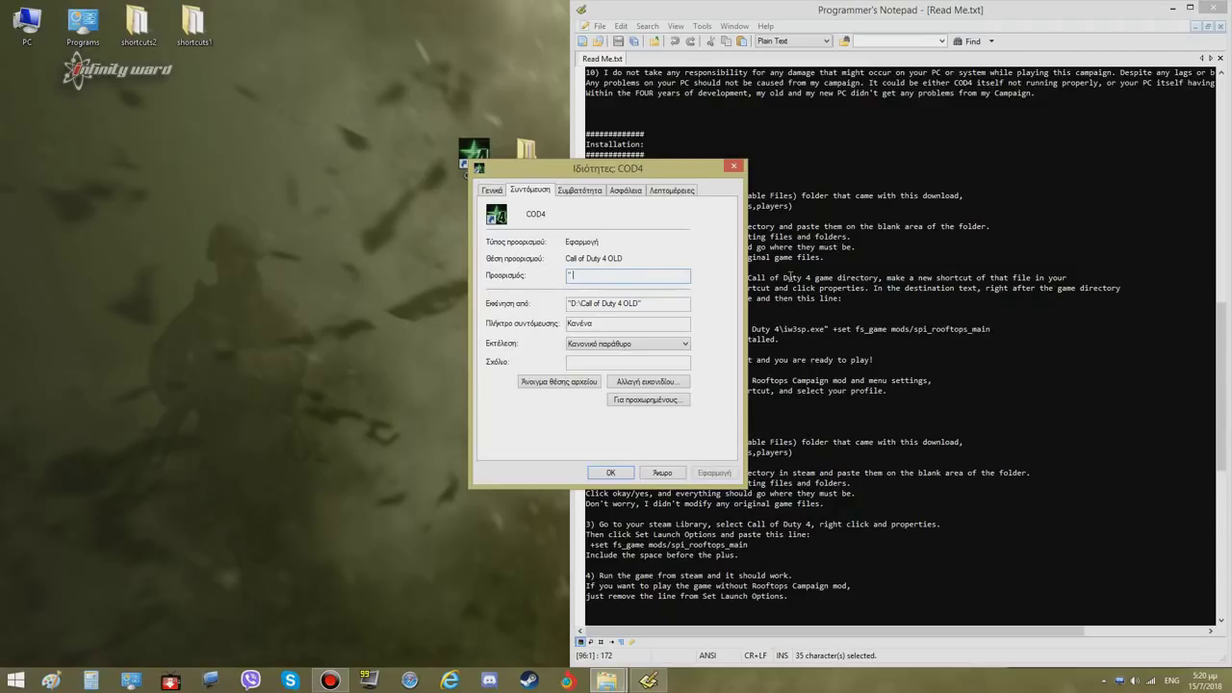
key(Escape)
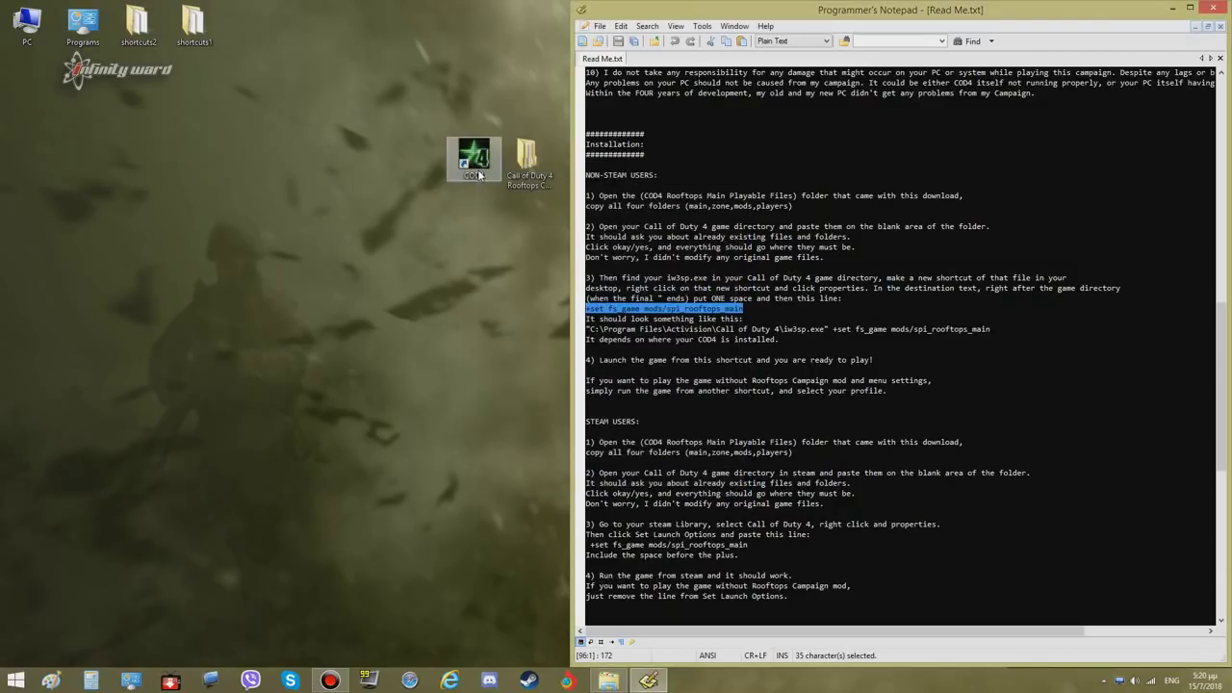
Append '+set fs_game mods/spi_rooftops_main' to the COD4 shortcut target and save with OK
right_click(473, 154)
click(527, 513)
click(691, 288)
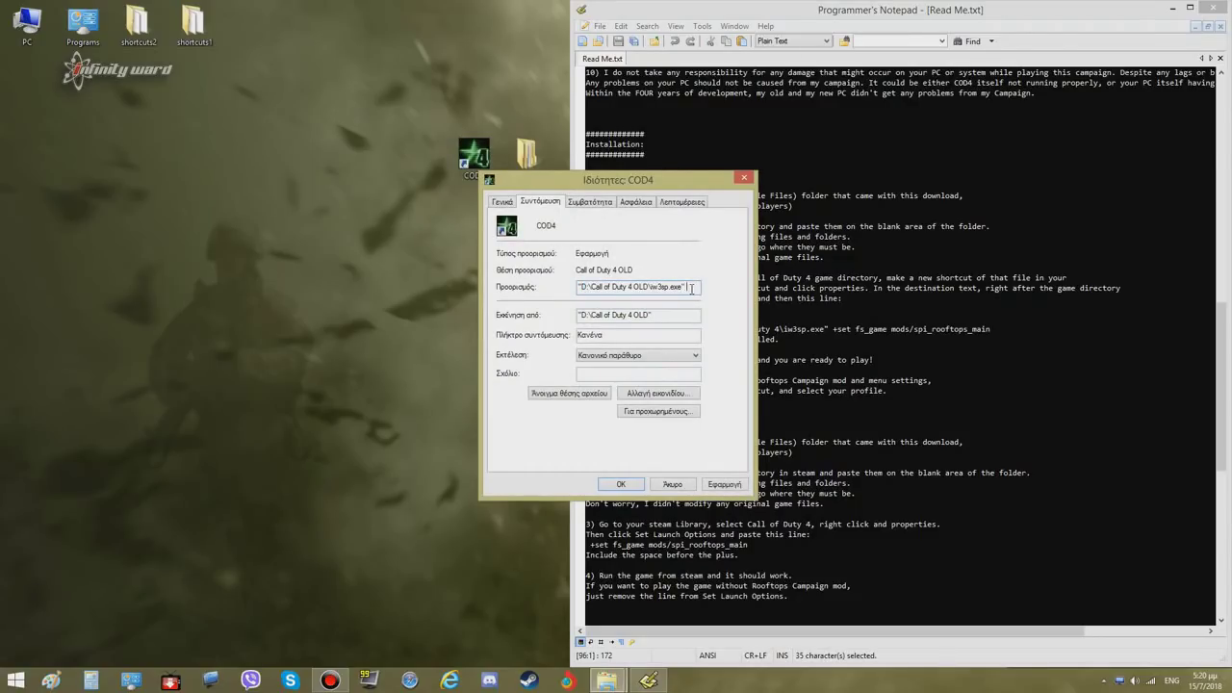
key(ctrl+v)
drag(662, 181, 411, 191)
drag(742, 308, 591, 312)
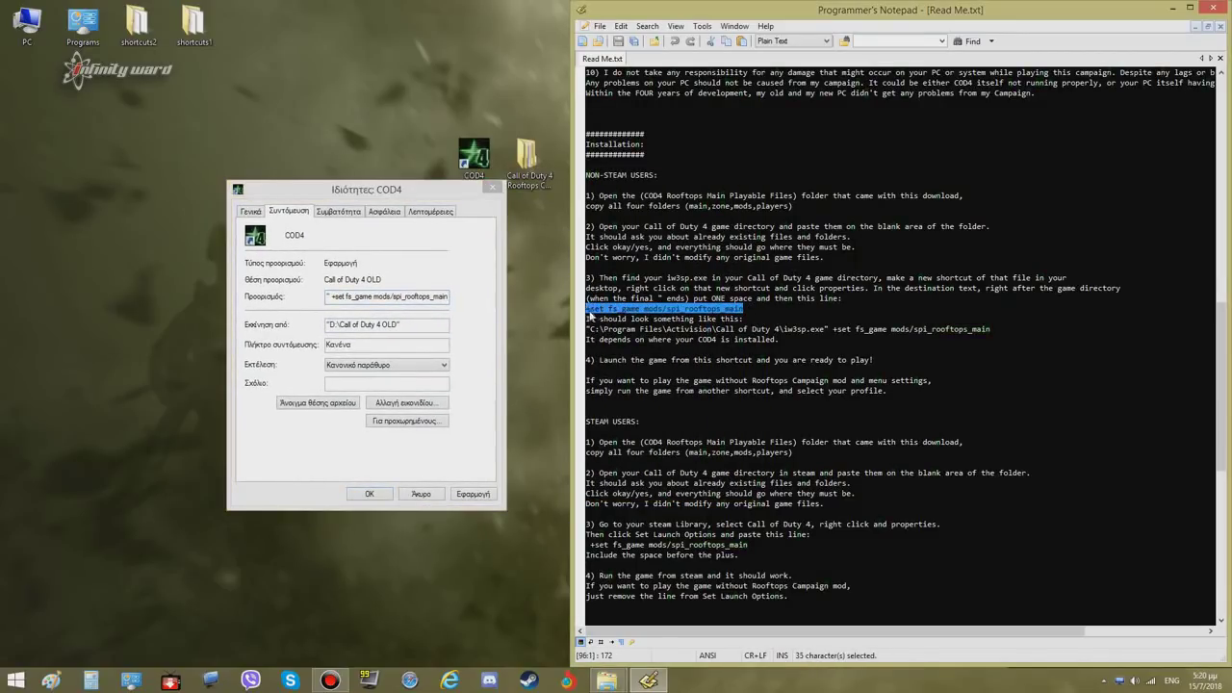
click(330, 297)
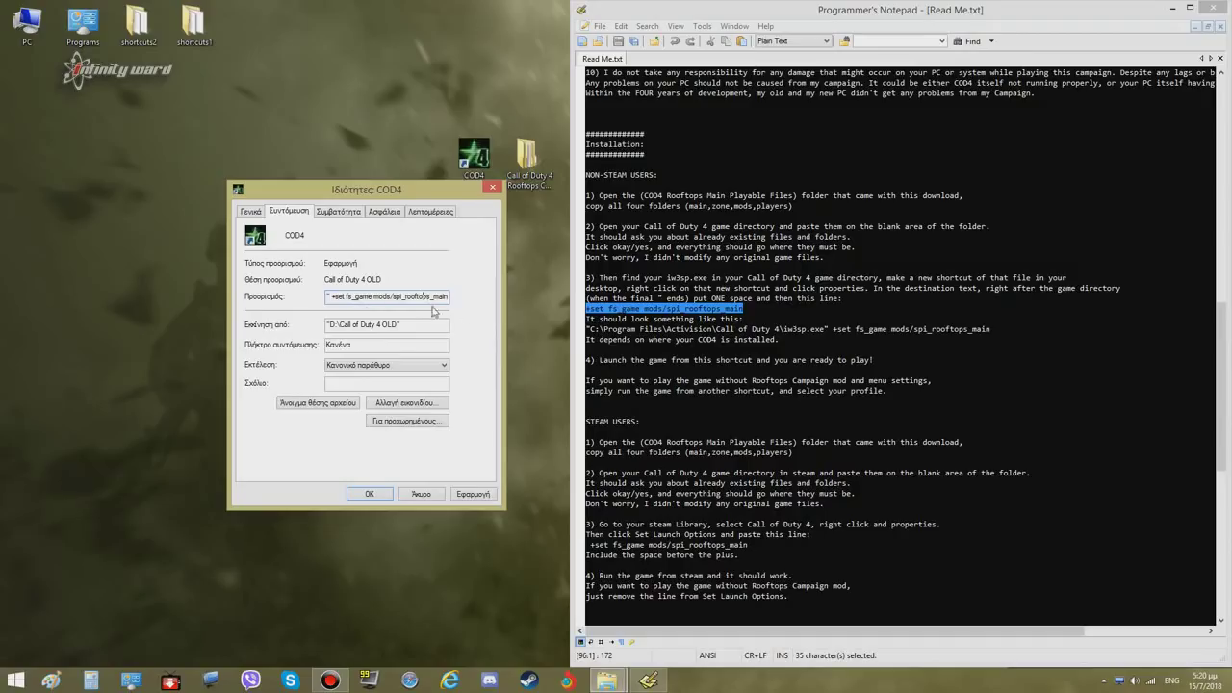
click(367, 491)
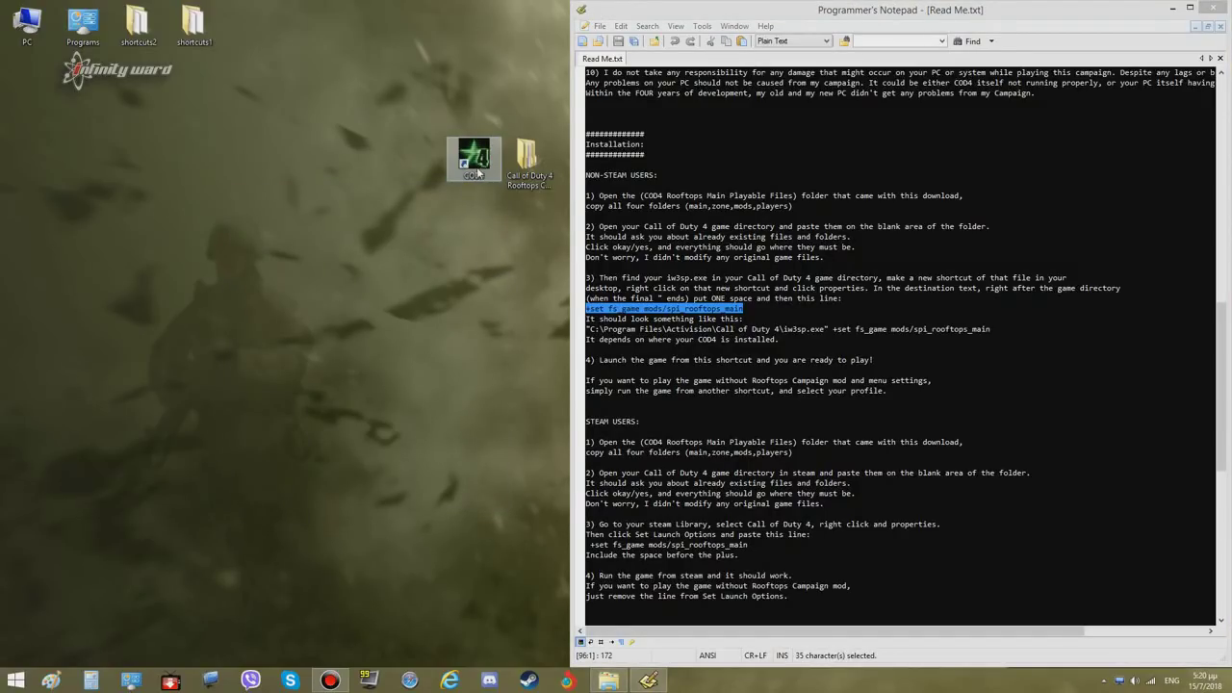
click(876, 359)
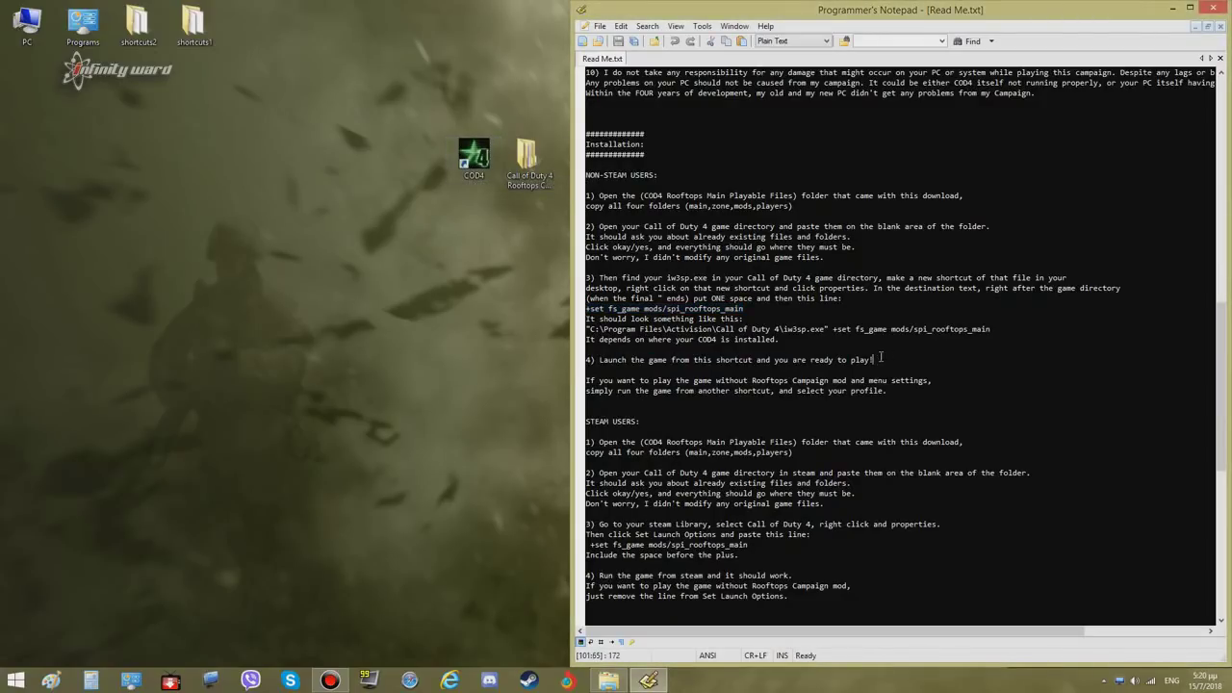
Launch Call of Duty 4 from the modded COD4 shortcut and confirm the player profile
drag(881, 357, 625, 346)
click(665, 364)
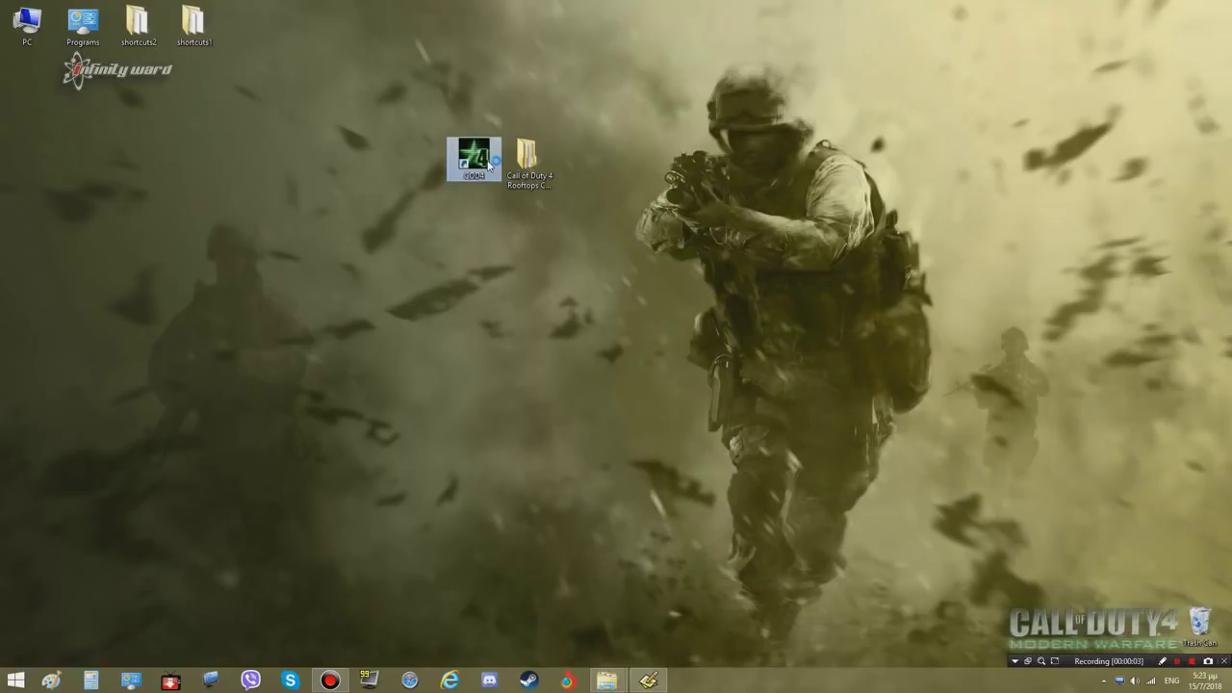
double_click(473, 158)
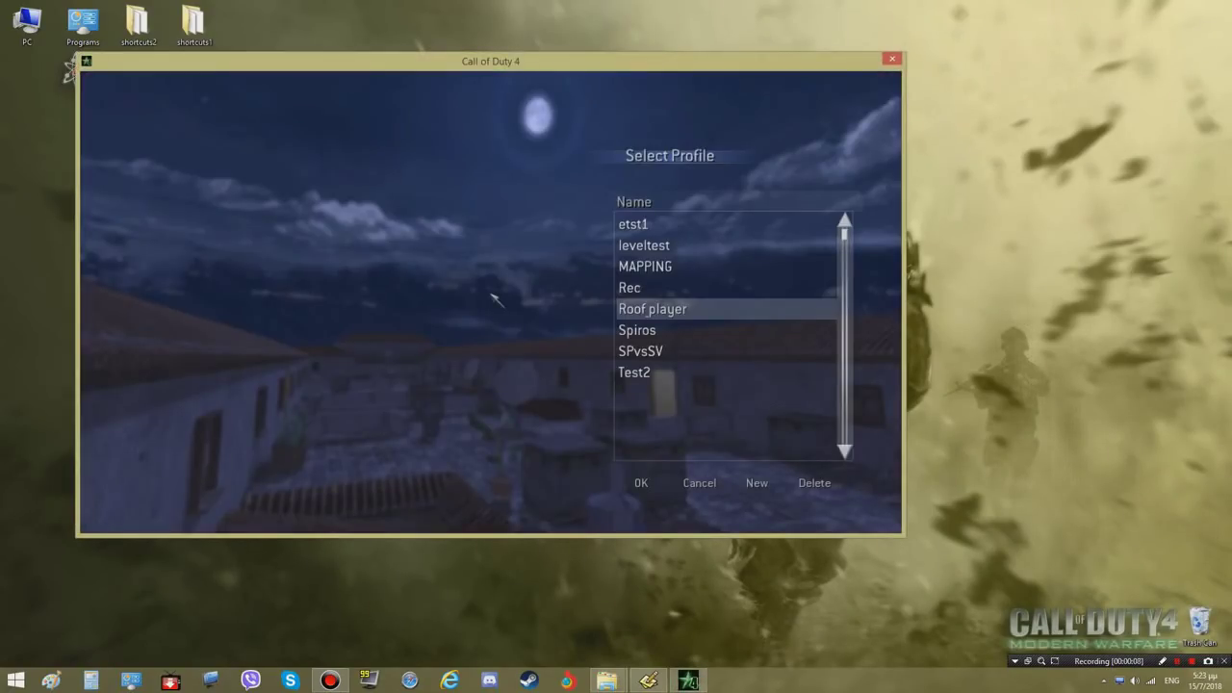
key(Return)
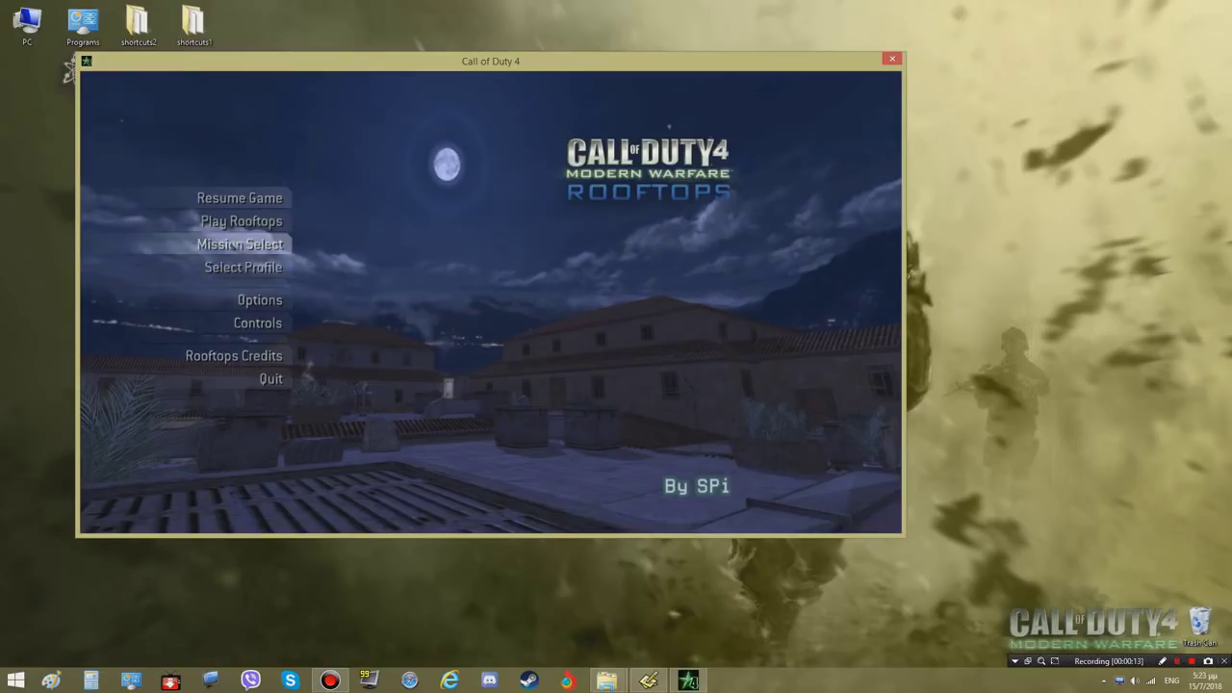
Look through the Rooftops Mission Select list, then choose Play Rooftops from the main menu
click(254, 246)
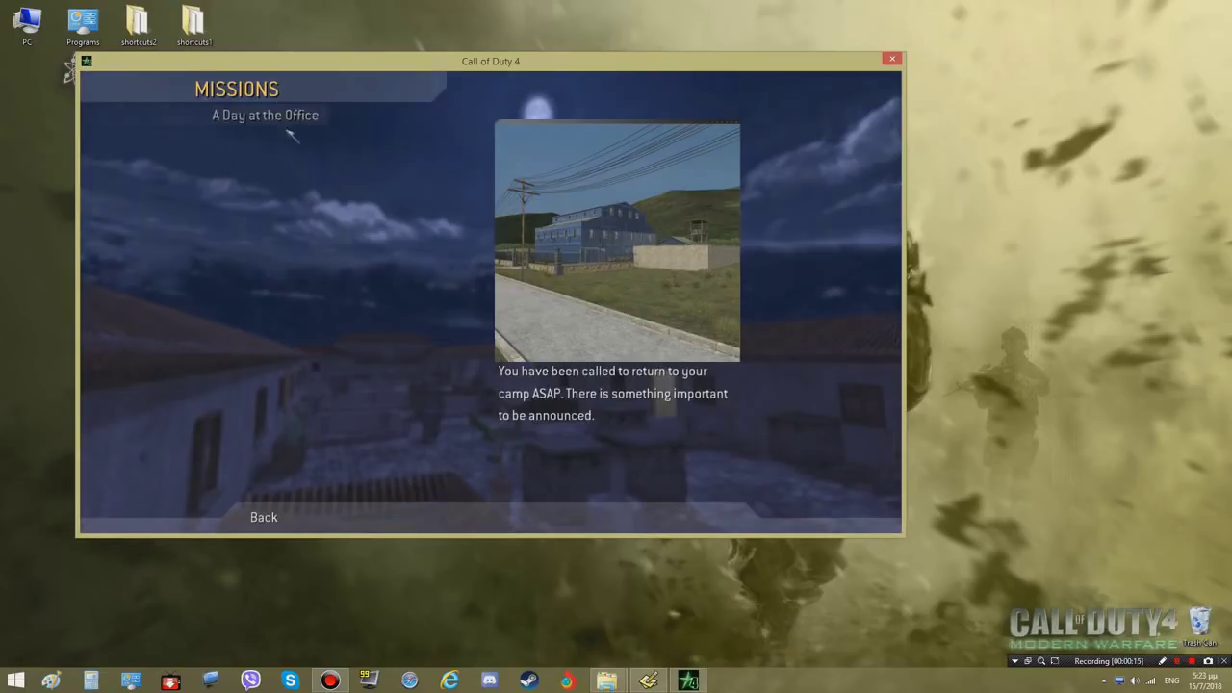
key(Escape)
click(279, 222)
key(Escape)
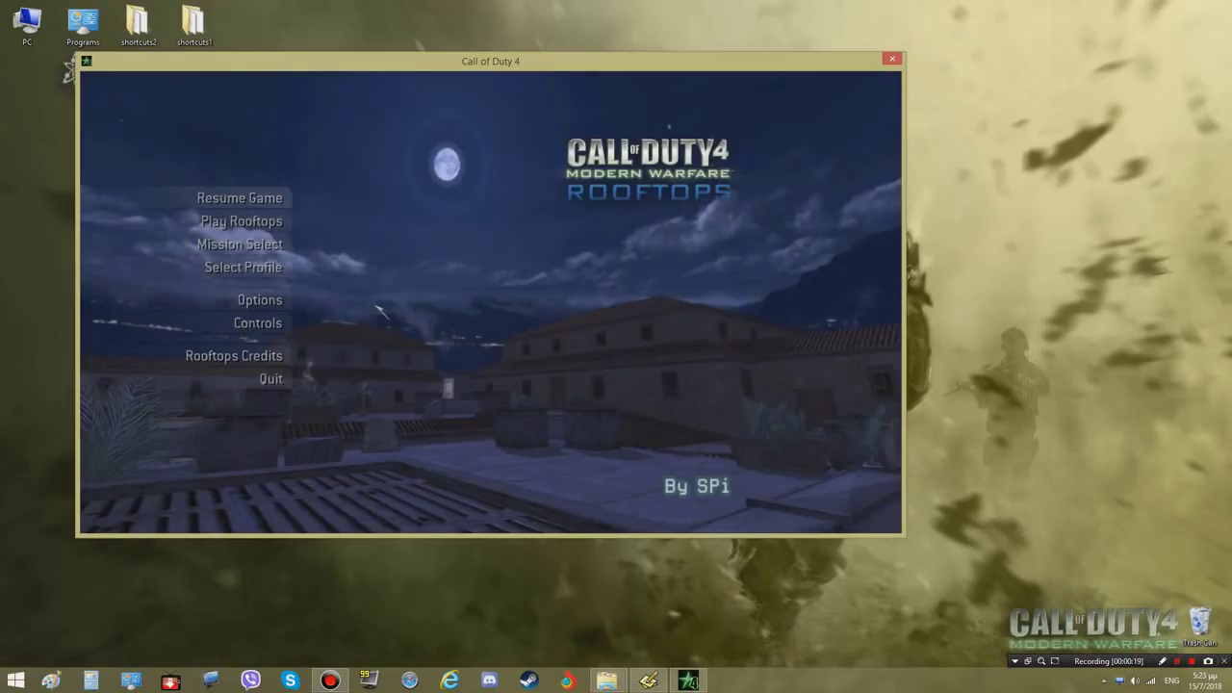
click(291, 224)
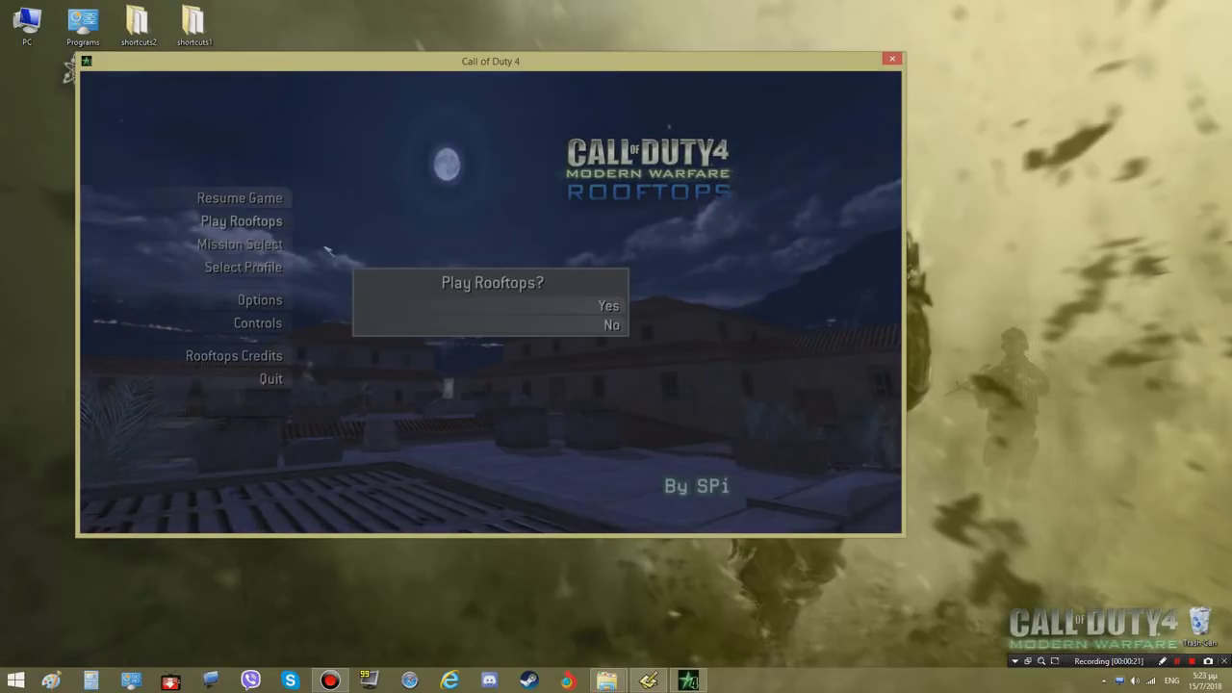
Answer Yes to 'Play Rooftops?' and let the first mission load
click(451, 308)
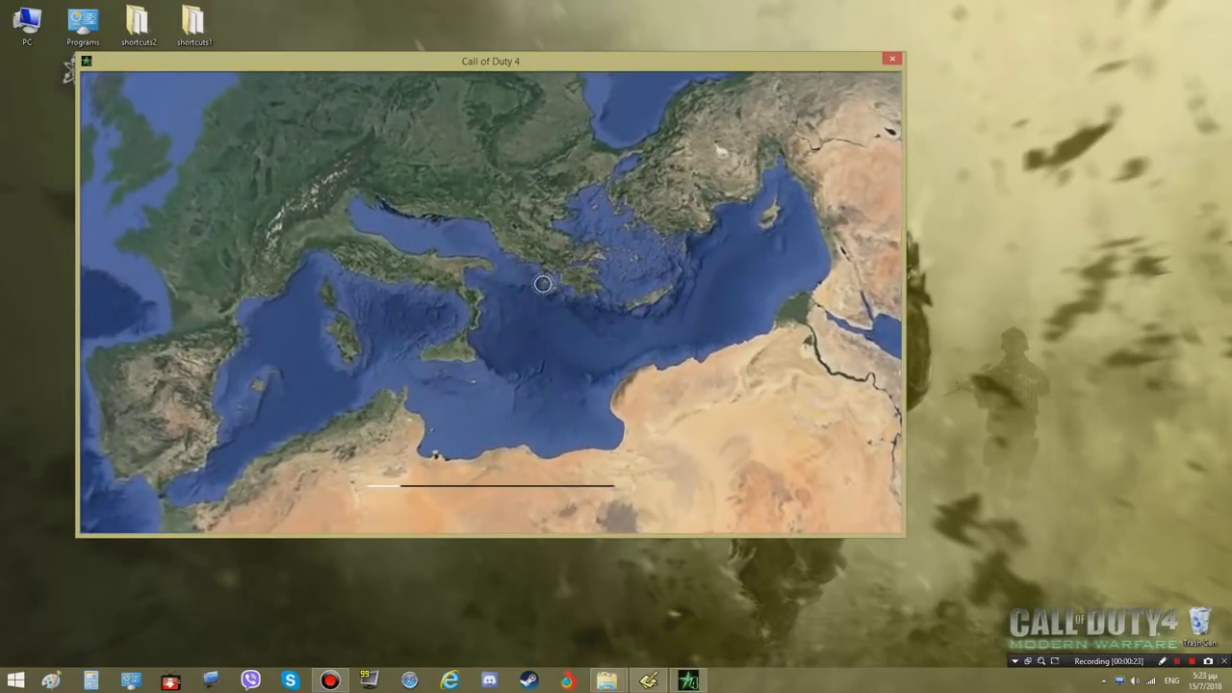